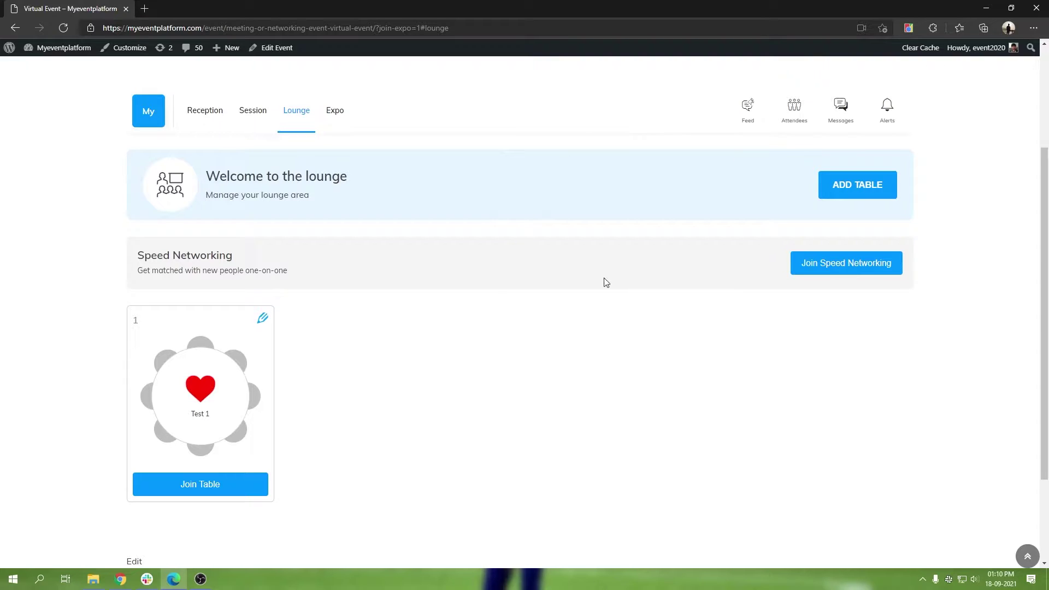
Step: Open the event lounge showing Speed Networking and the Test 1 table
click(503, 174)
Step: Visit the WP Event Manager exhibitor page, return to the lounge, and begin a new table
click(335, 110)
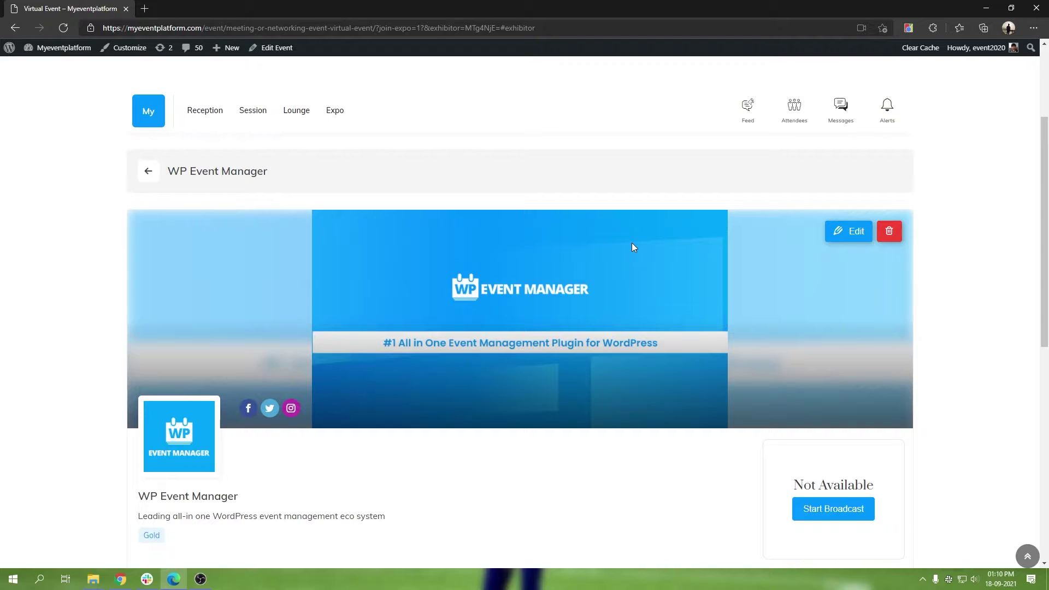
scroll(632, 248, down, 2)
scroll(632, 248, down, 3)
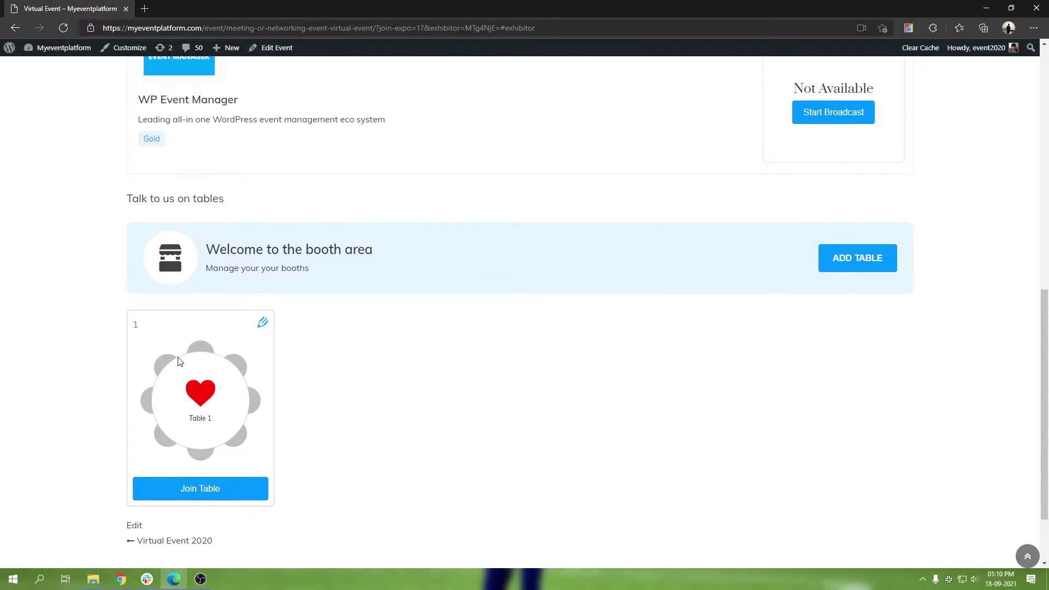
scroll(331, 375, up, 7)
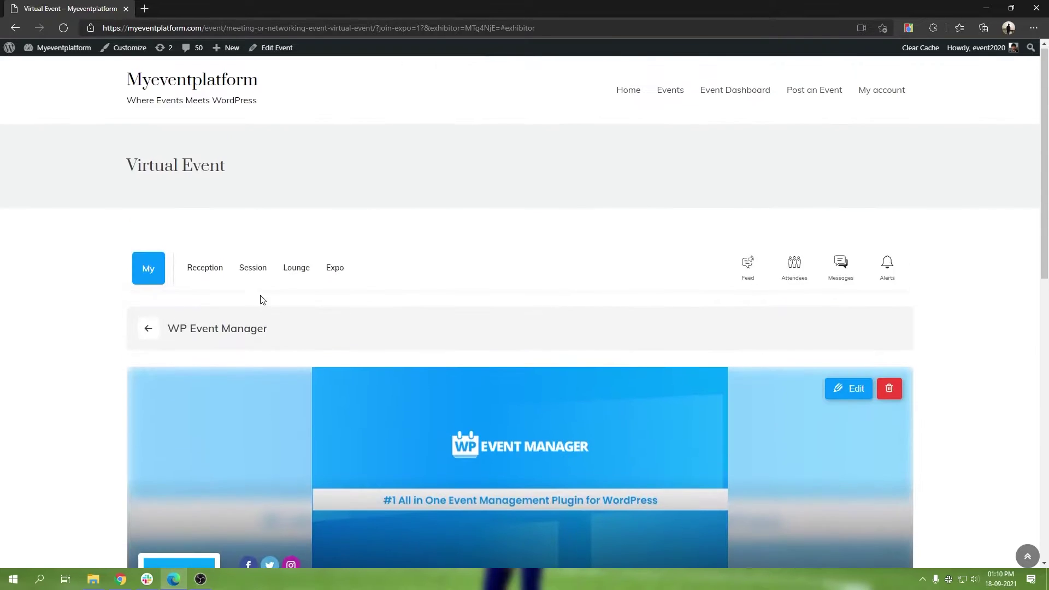
scroll(292, 273, down, 3)
scroll(293, 274, down, 5)
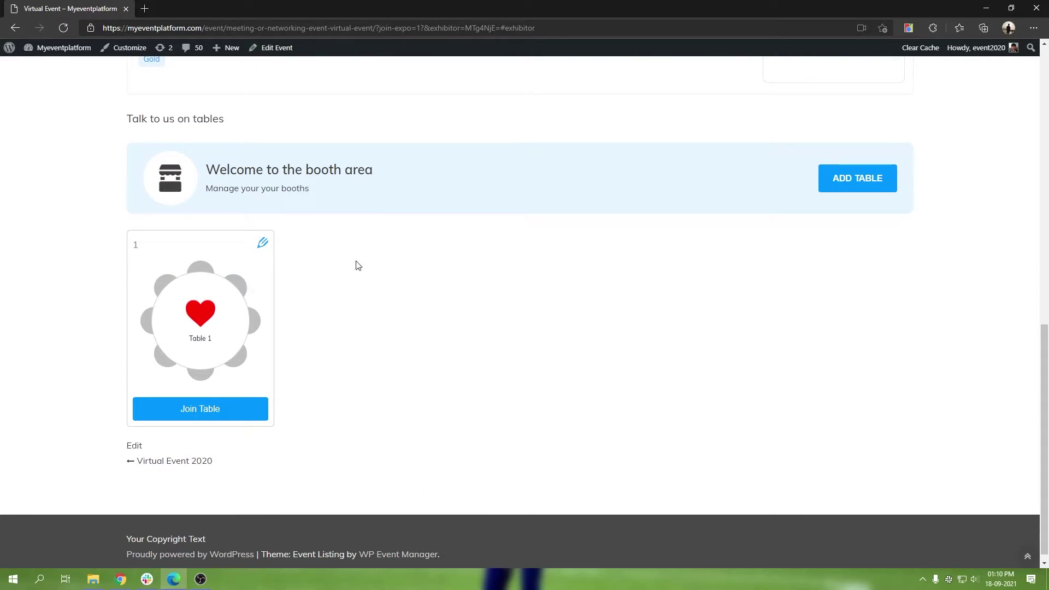
scroll(395, 265, up, 1)
scroll(395, 264, up, 5)
click(295, 271)
scroll(344, 314, down, 3)
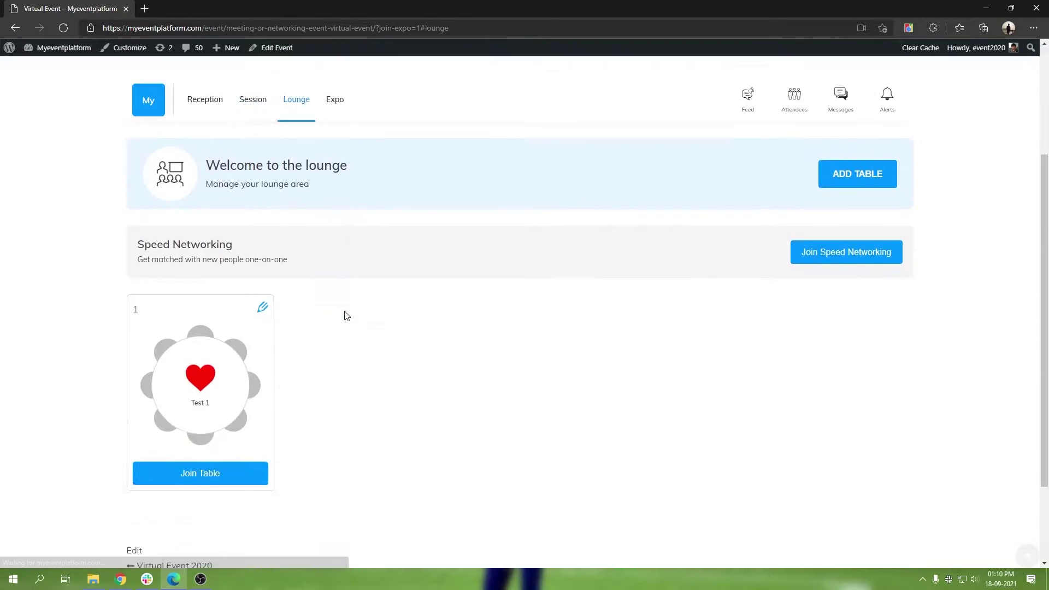
scroll(218, 251, down, 2)
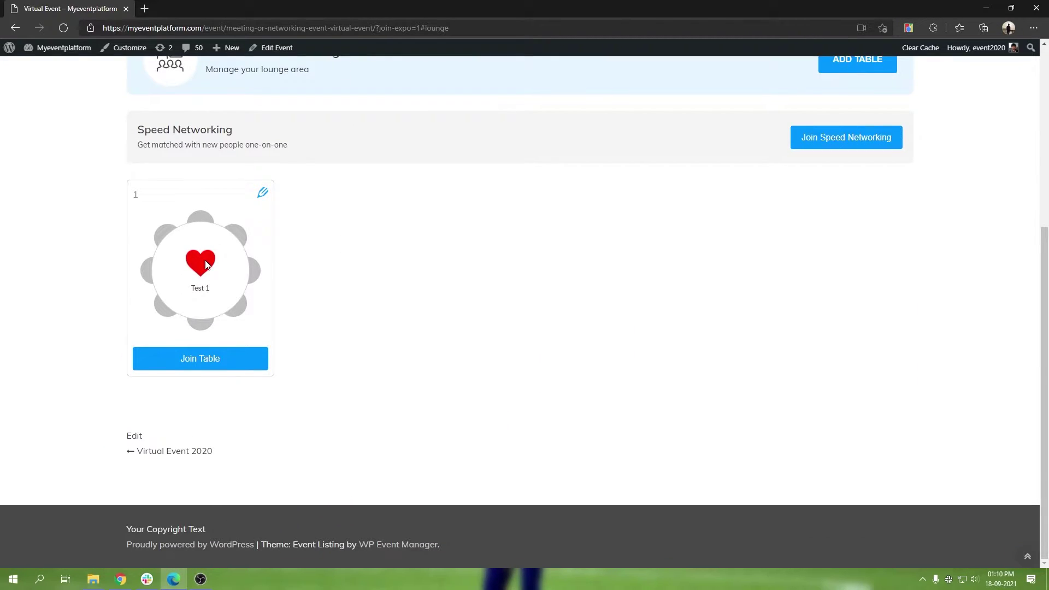
scroll(206, 264, up, 3)
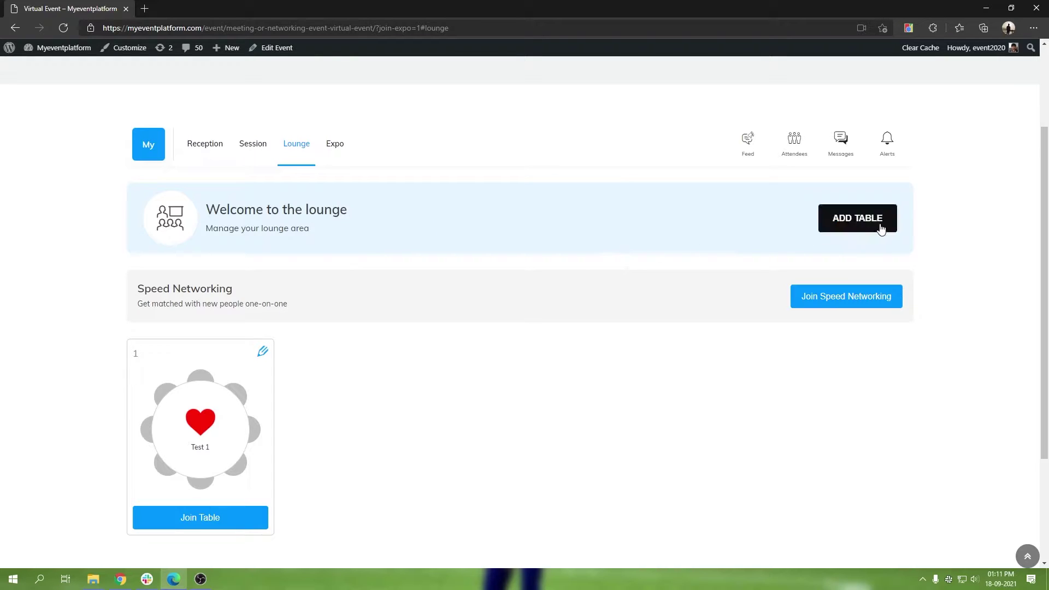
click(830, 231)
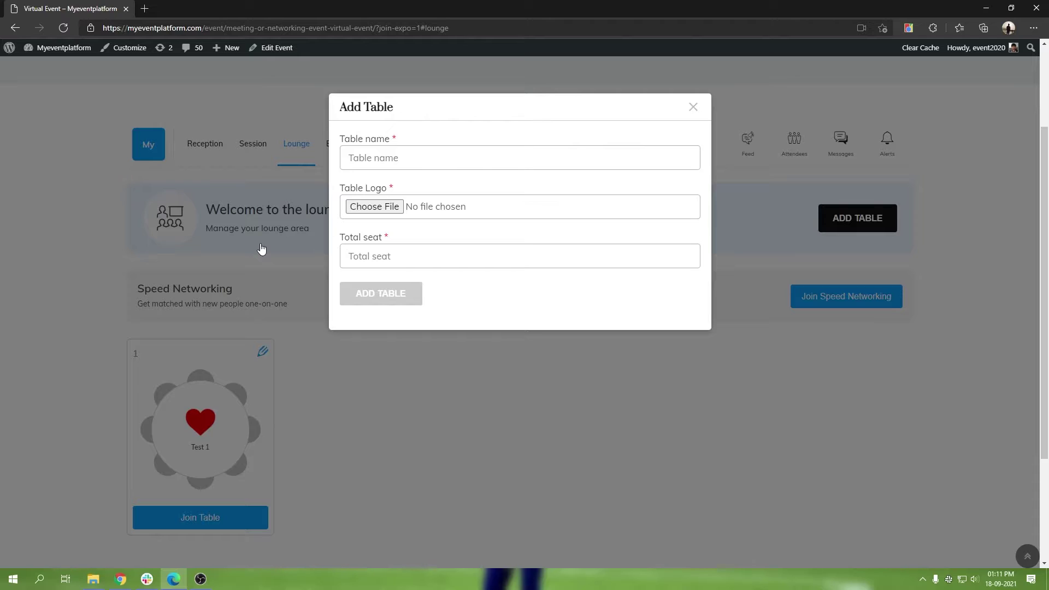
Step: Create lounge table 'Table 2' with the htt-logo.png logo and a corrected seat count
click(449, 156)
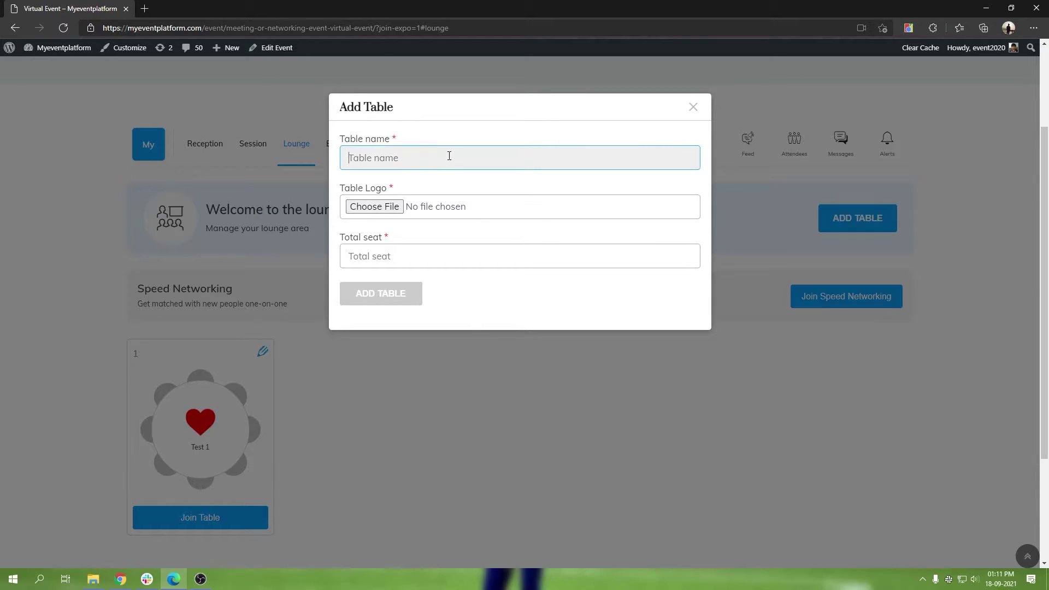
text(Table 2)
click(384, 206)
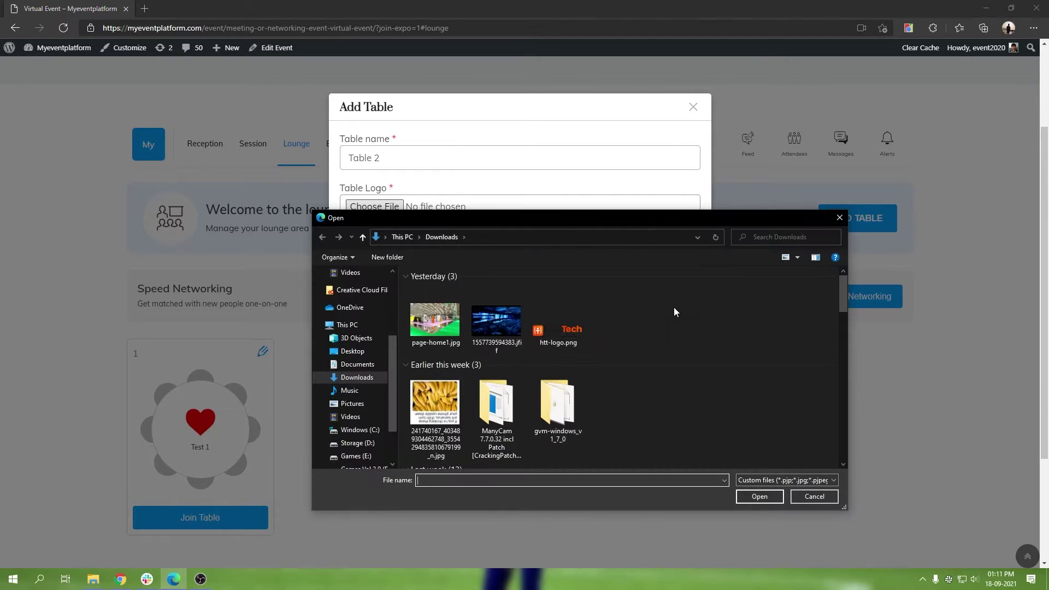
double_click(560, 331)
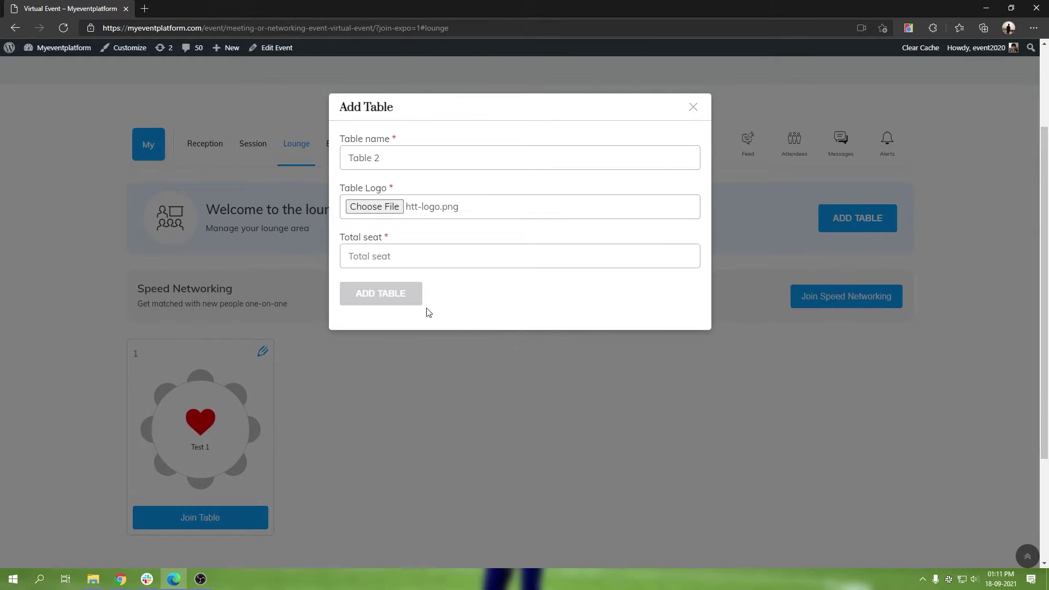
click(388, 257)
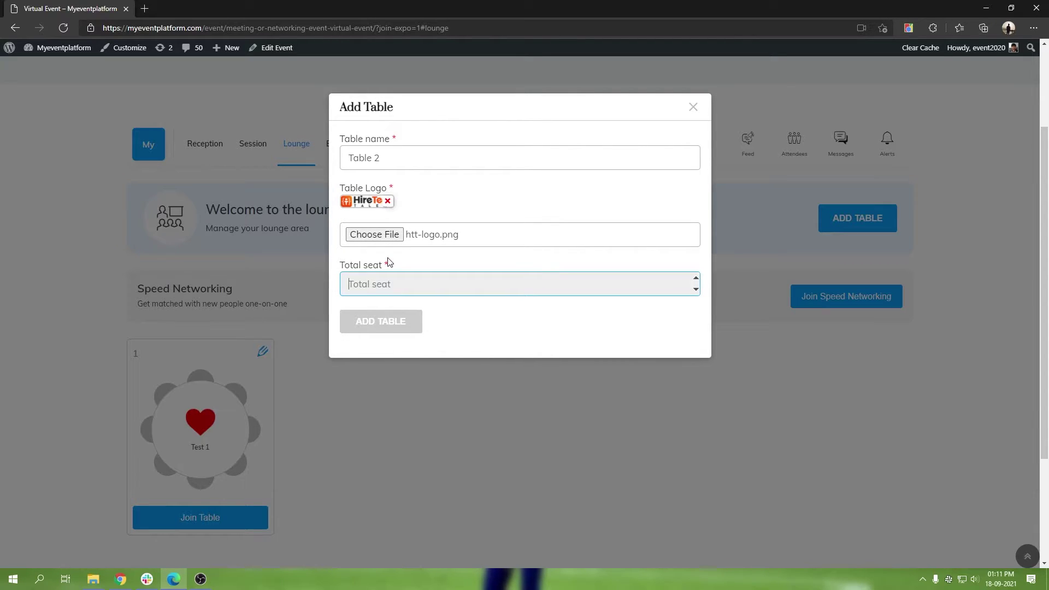
text(1)
key(BackSpace)
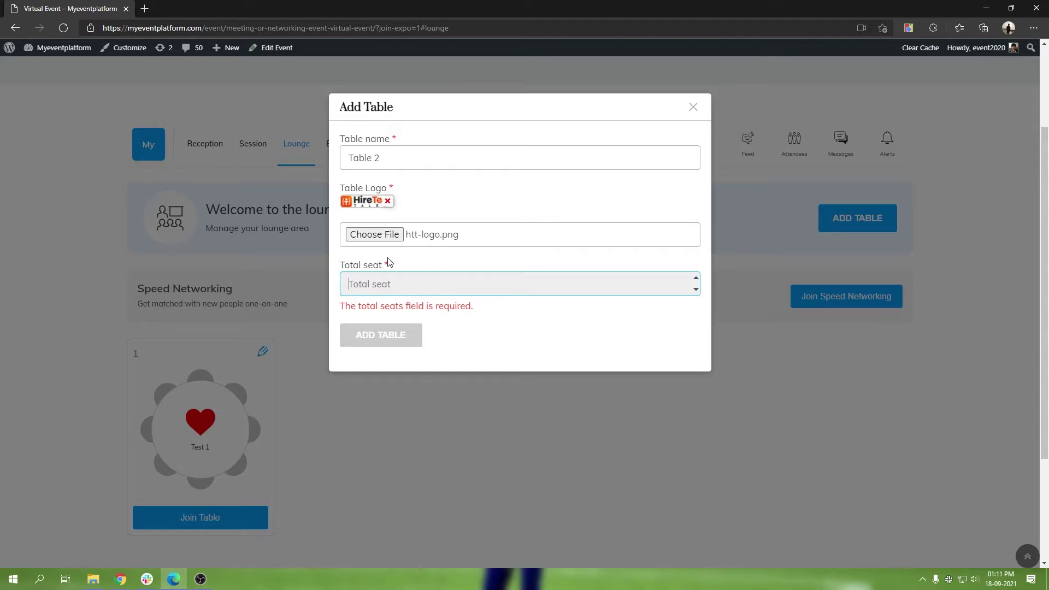
text(5)
click(392, 329)
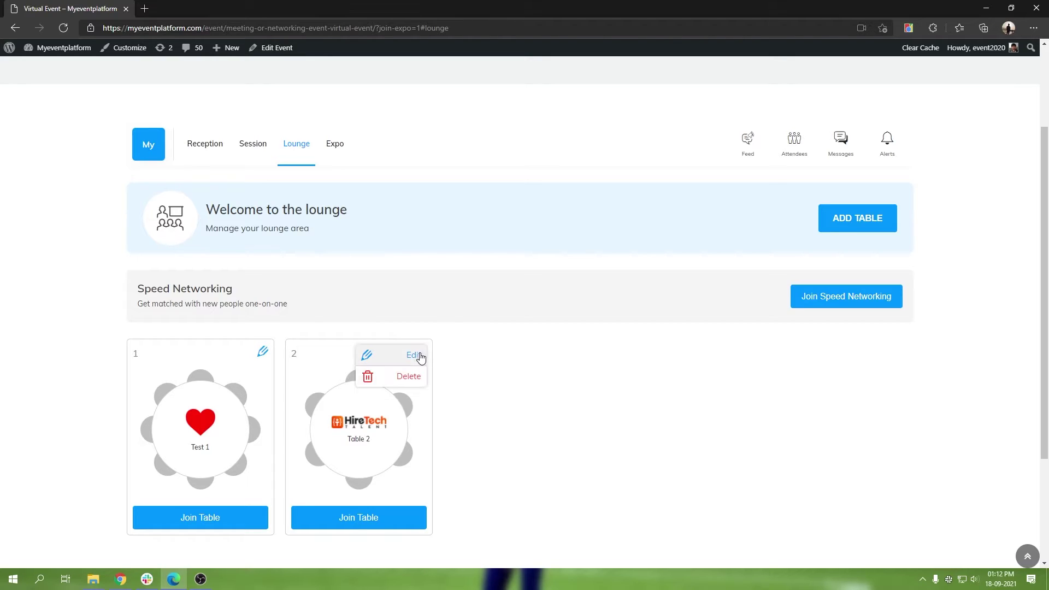
Step: Rename the HireTech table from Table 2 to Table 1, set 8 seats, and save
mouse_move(366, 354)
click(416, 357)
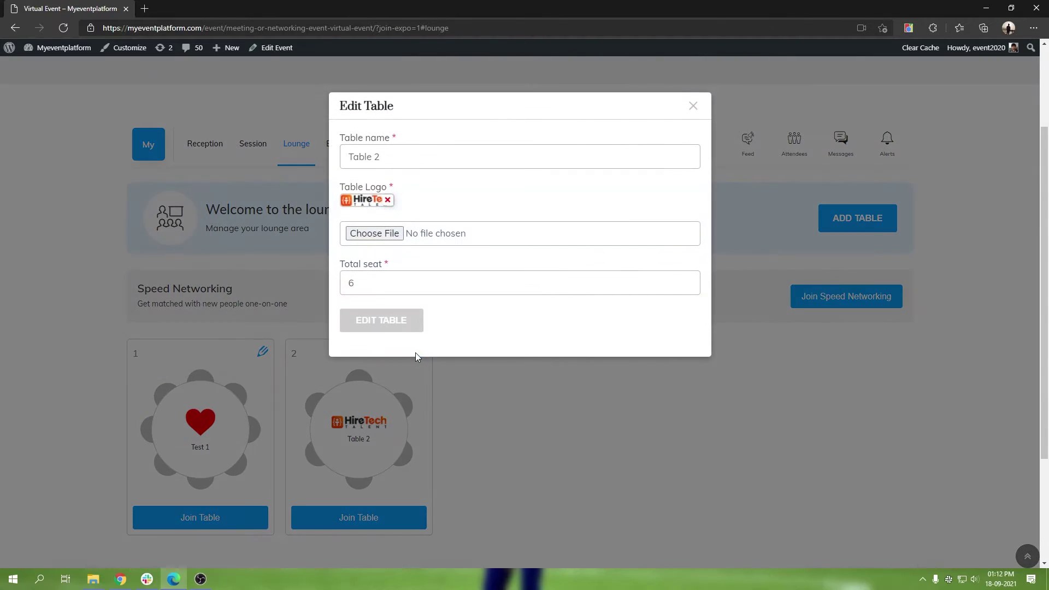
double_click(402, 154)
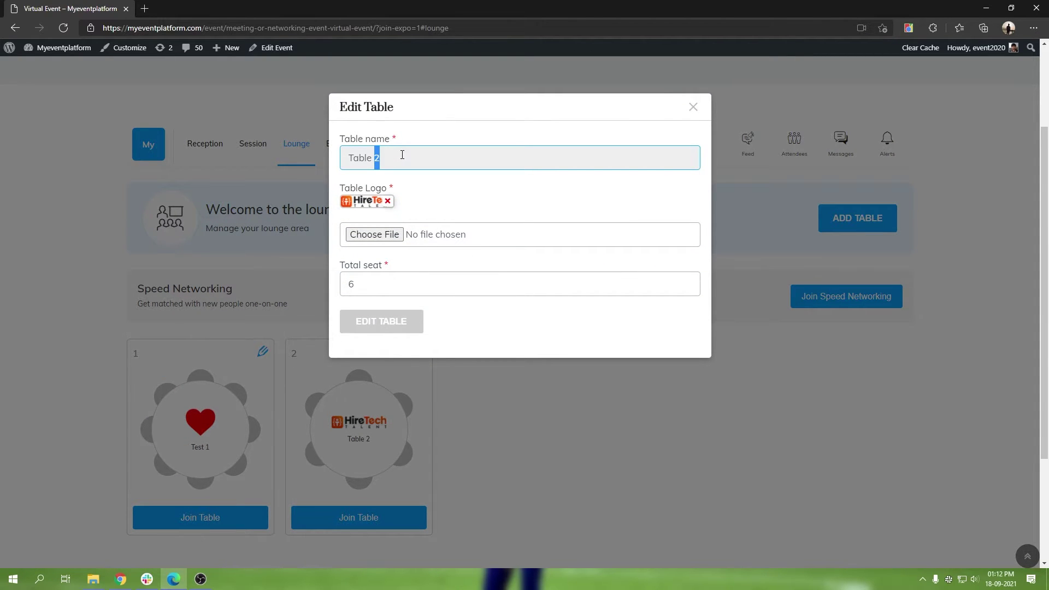
key(BackSpace)
text(1)
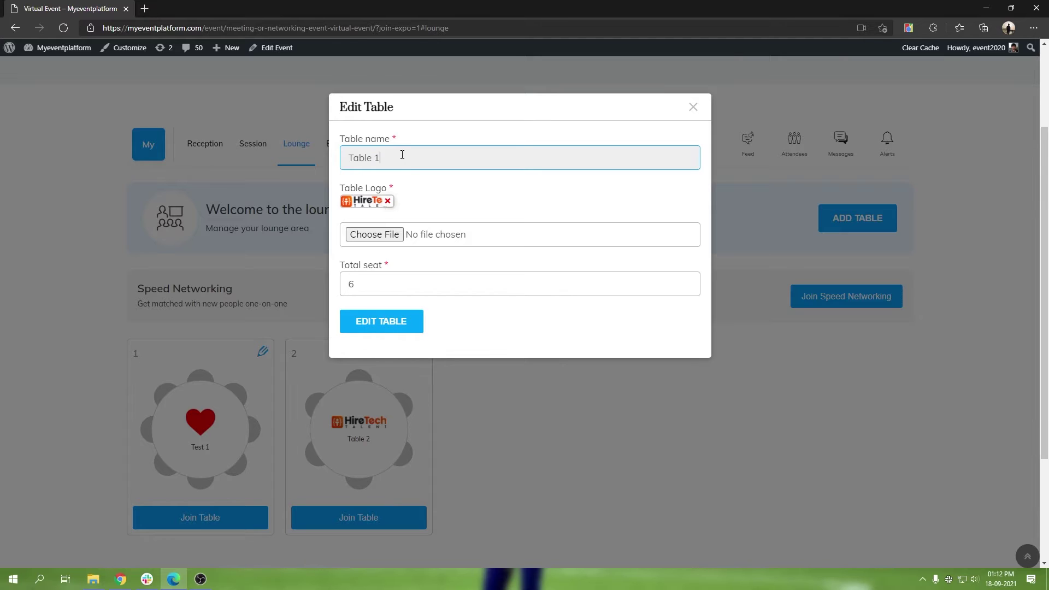
click(382, 284)
double_click(382, 284)
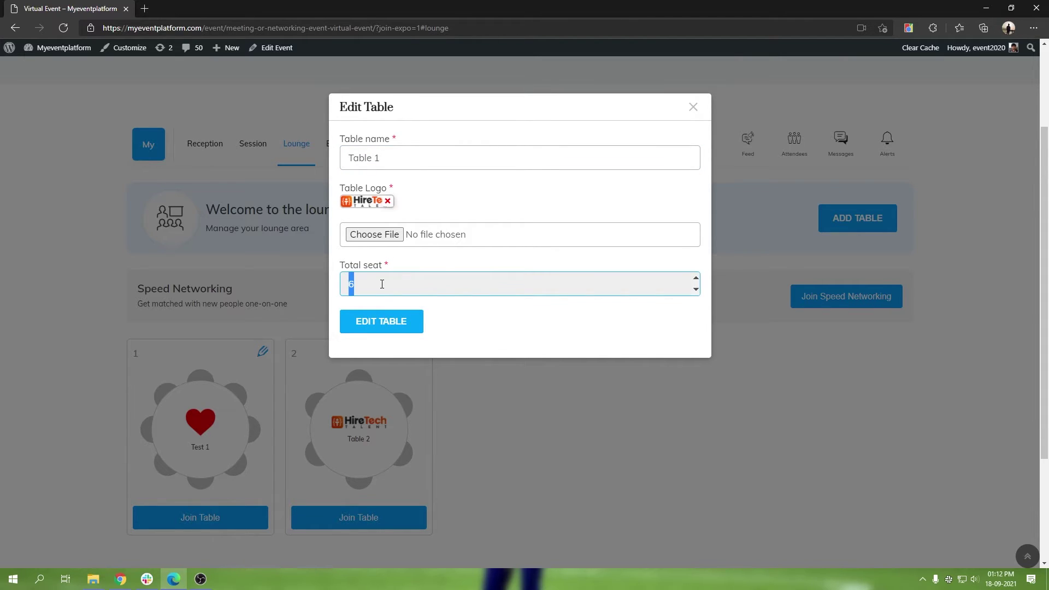
text(6)
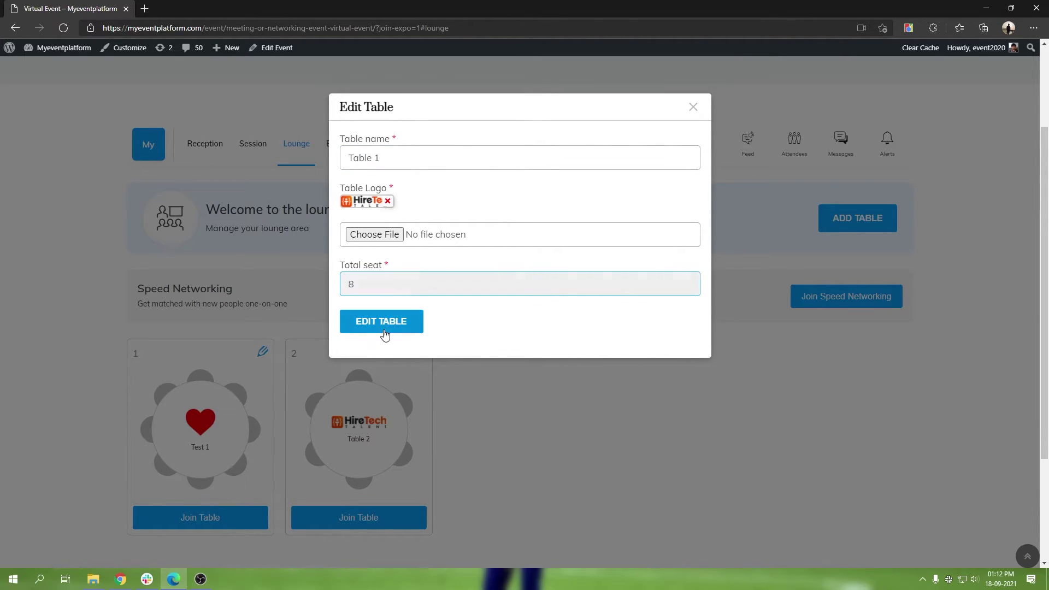
click(385, 329)
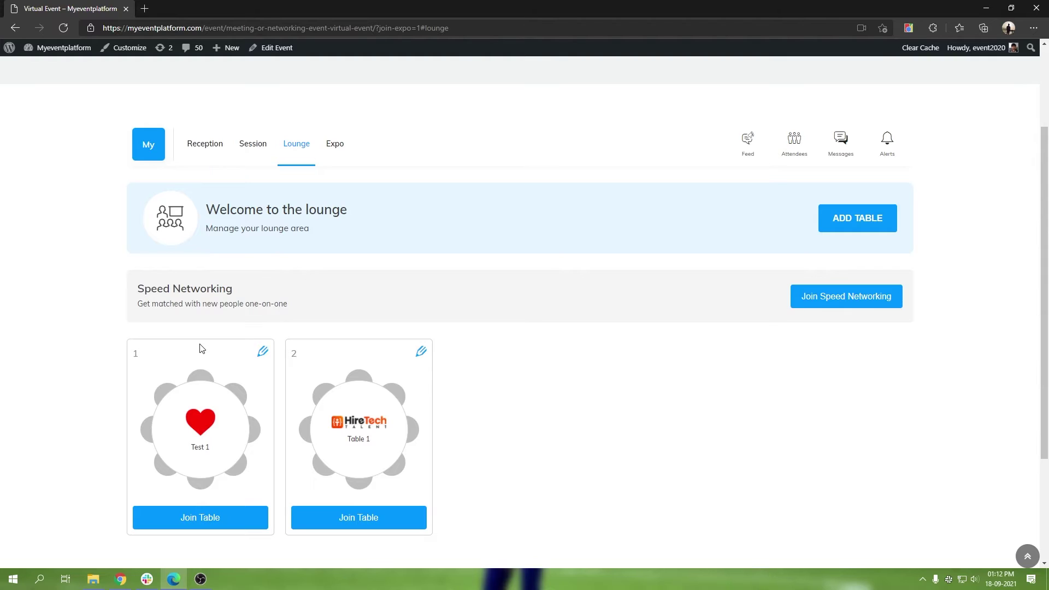
click(262, 352)
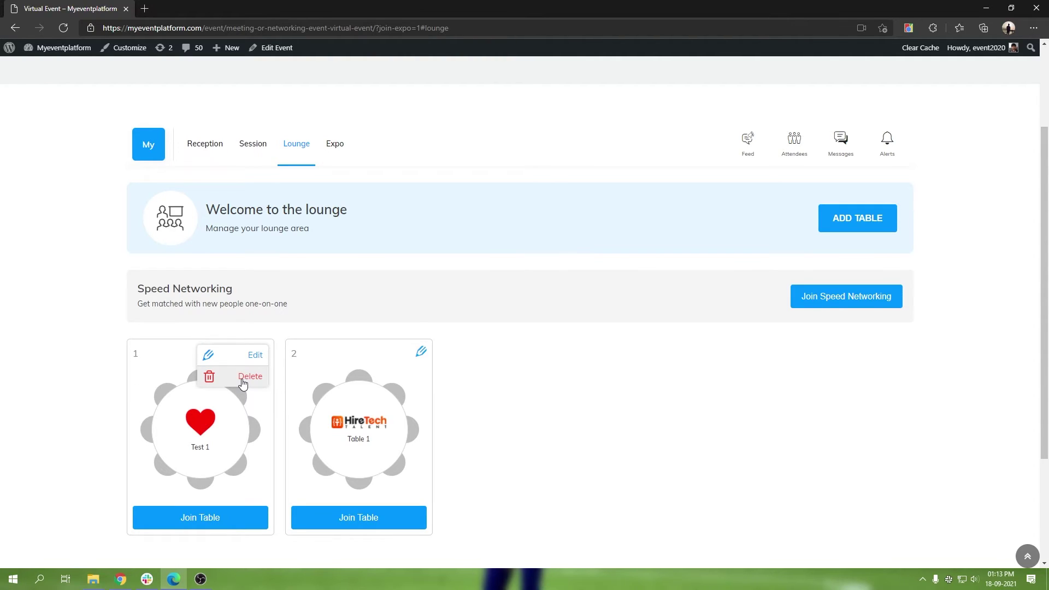
Step: Delete the Test 1 table, leaving only HireTech's Table 1 in the lounge
click(242, 380)
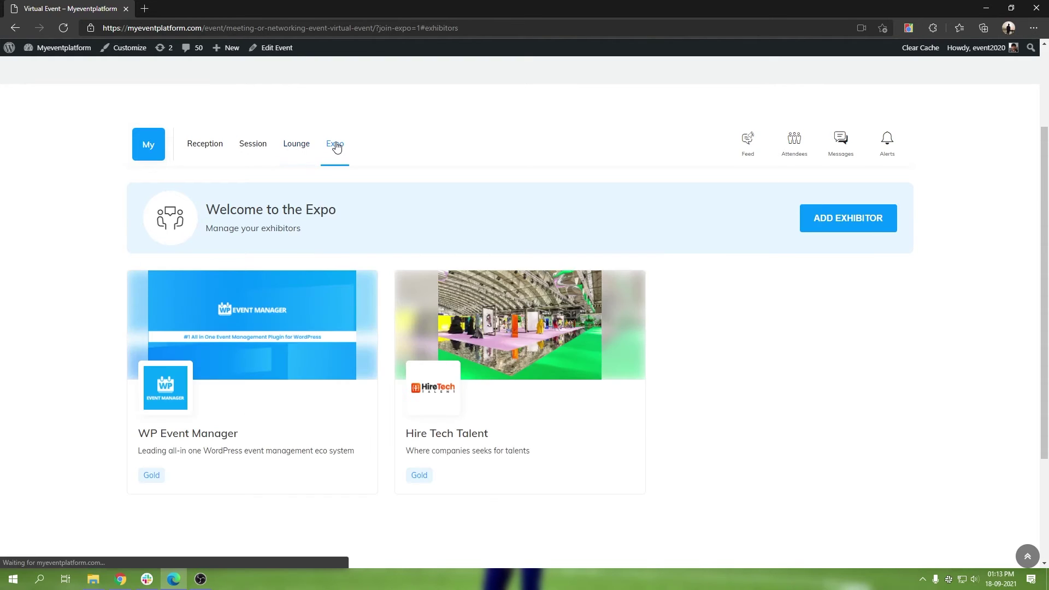
Step: On the WP Event Manager booth, open and close Table 1's edit form and the Add Table form
click(309, 348)
scroll(471, 345, down, 5)
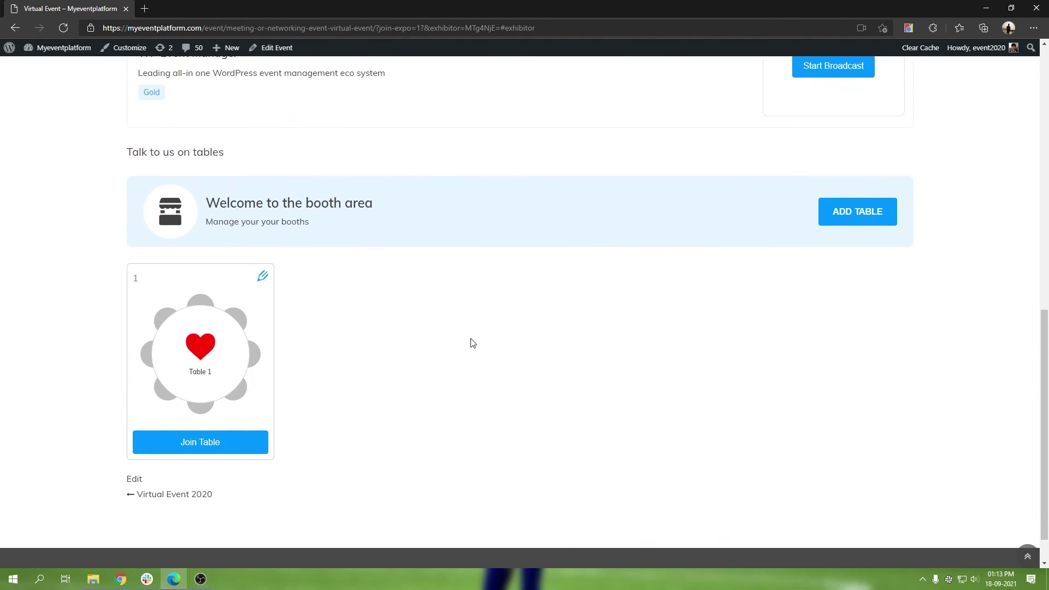
click(260, 277)
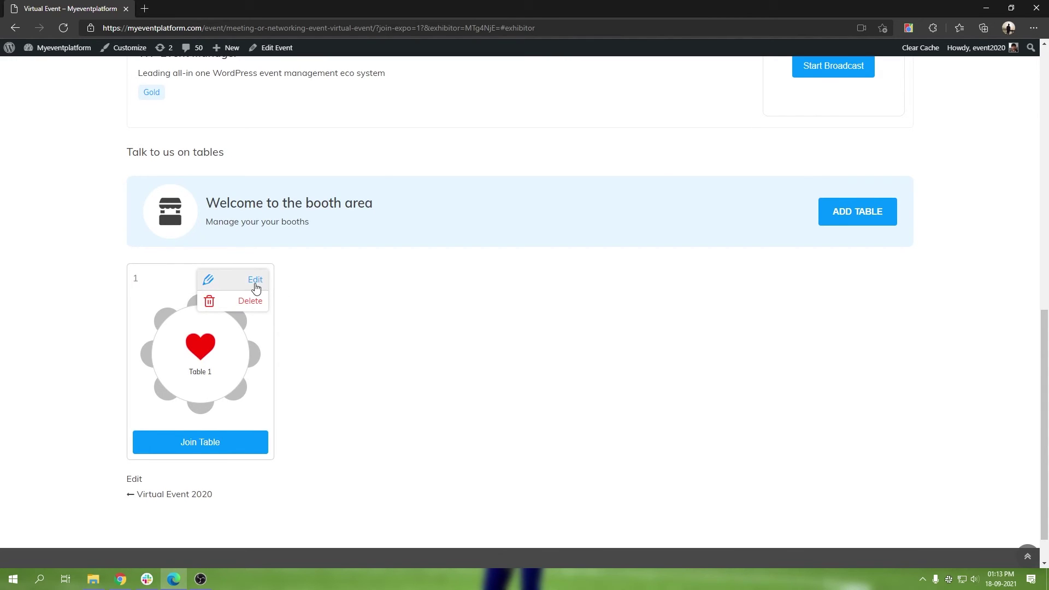
click(256, 283)
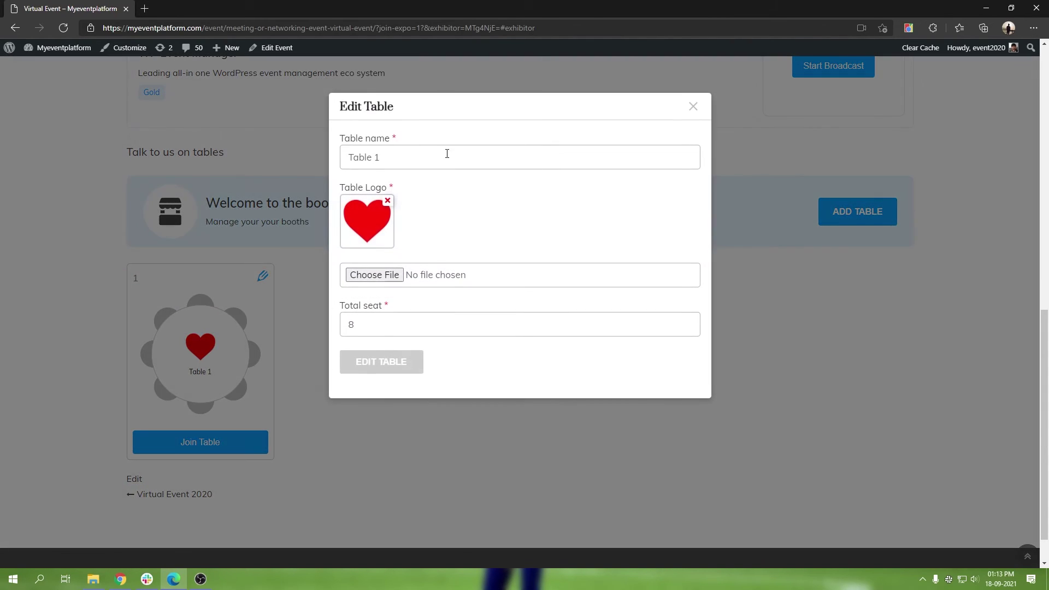
click(693, 108)
mouse_move(262, 276)
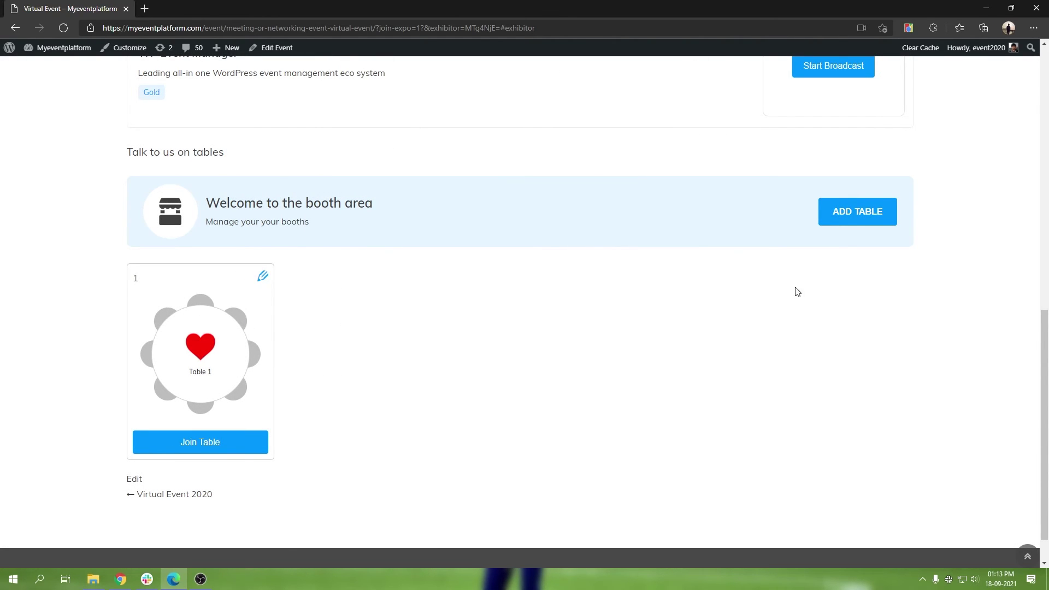
click(857, 214)
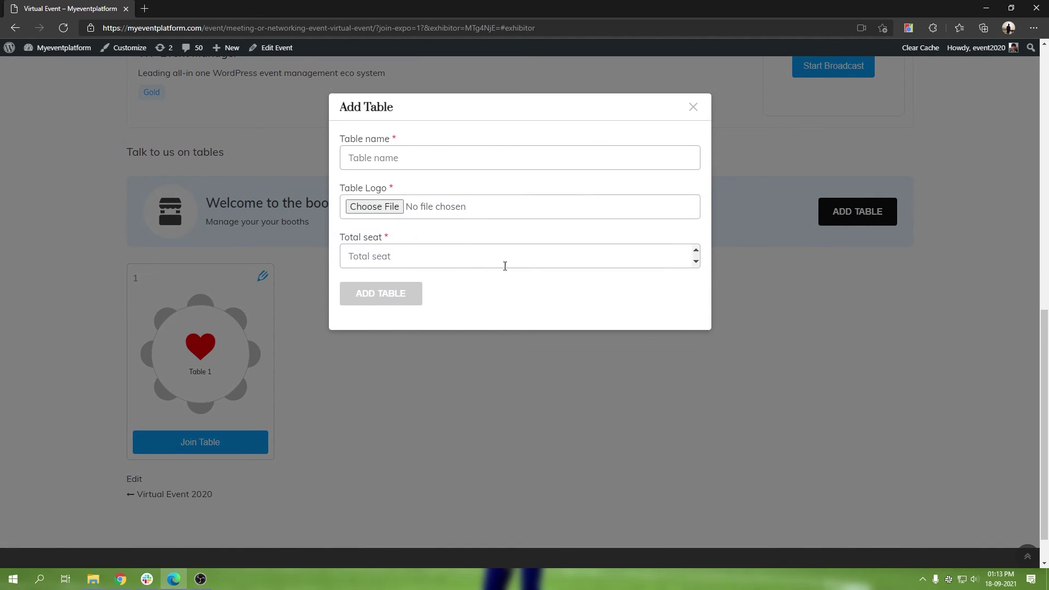
click(695, 107)
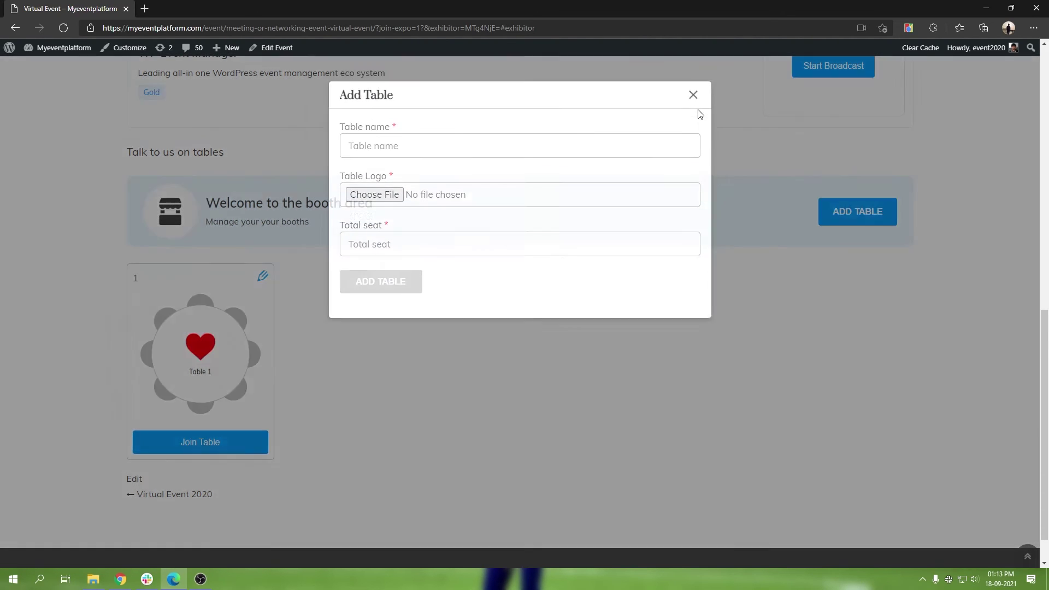